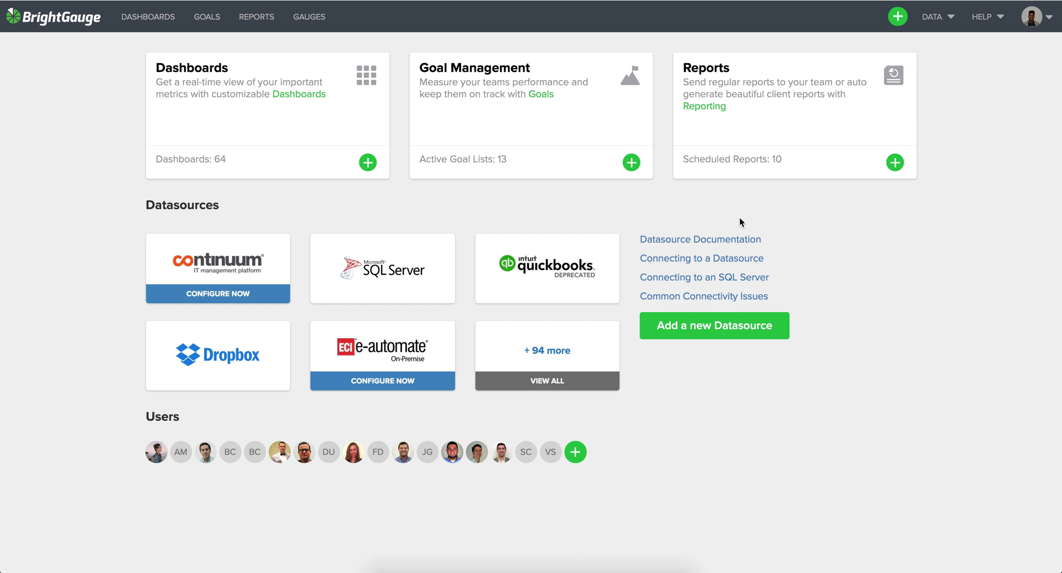
- Filter the Gauges list to the ConnectWise datasource and show only unused gauges
{"action": "left_click", "coordinate": [935, 17]}
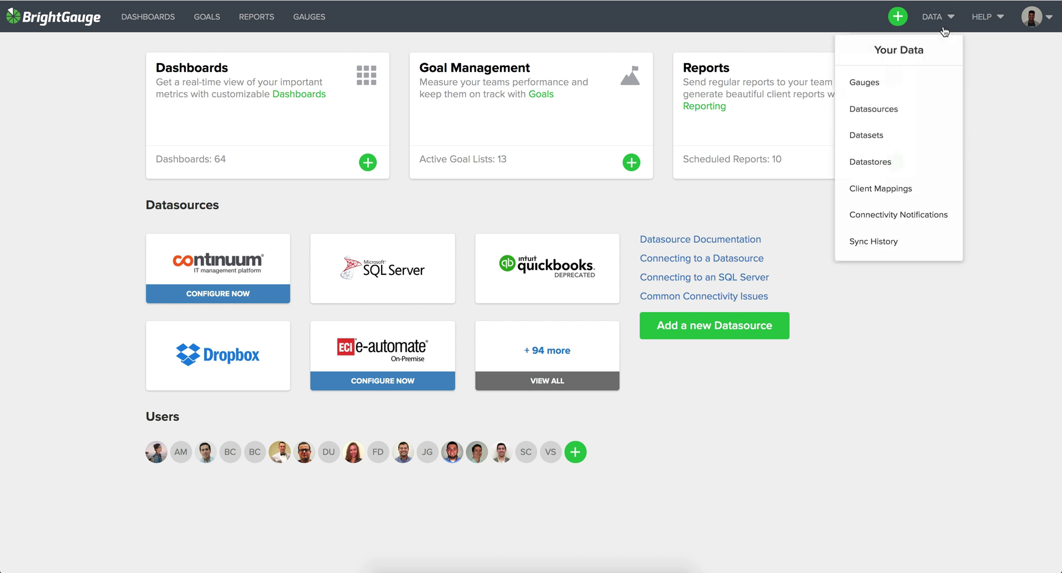
{"action": "left_click", "coordinate": [919, 83]}
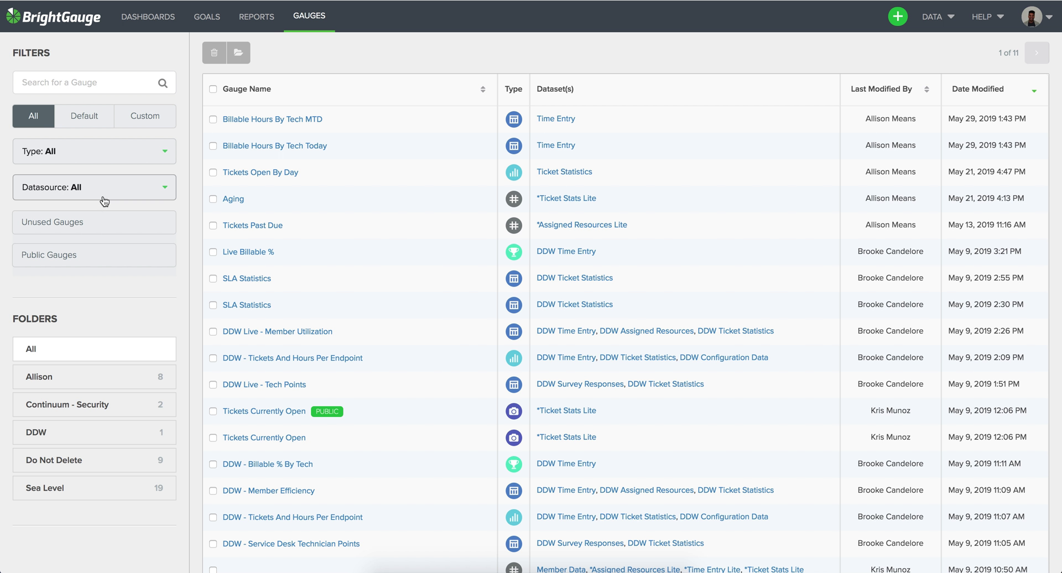
{"action": "left_click", "coordinate": [104, 194]}
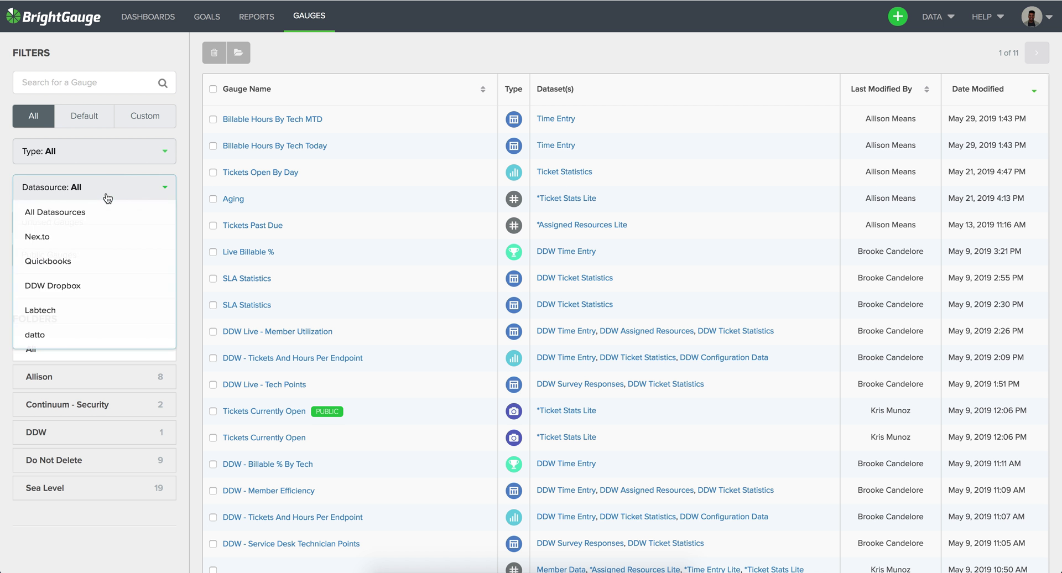
{"action": "scroll", "coordinate": [86, 346], "scroll_direction": "down", "scroll_amount": 1}
{"action": "left_click", "coordinate": [87, 346]}
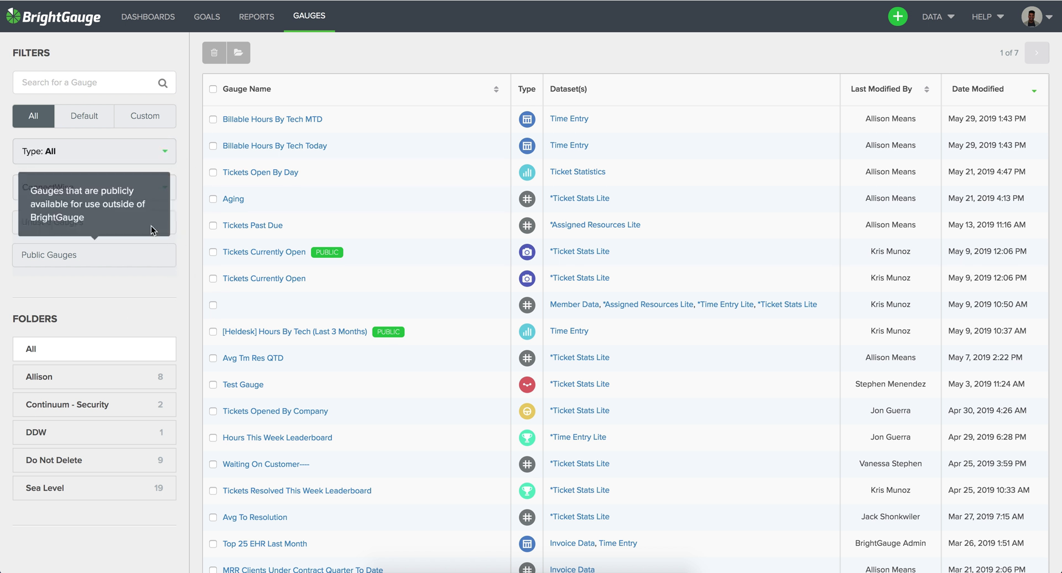
{"action": "left_click", "coordinate": [166, 230]}
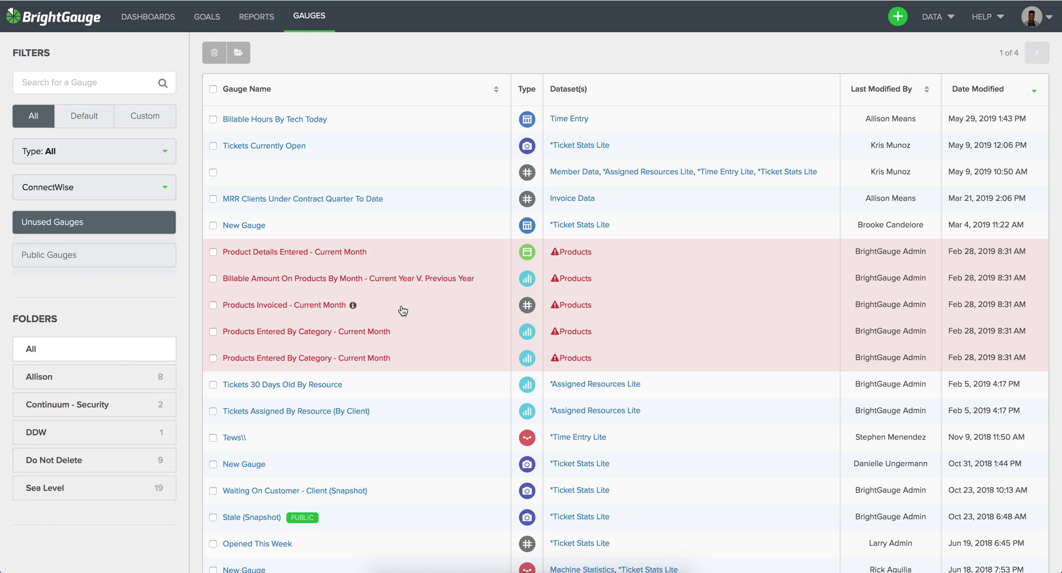
{"action": "scroll", "coordinate": [403, 311], "scroll_direction": "down", "scroll_amount": 10}
{"action": "scroll", "coordinate": [403, 311], "scroll_direction": "up", "scroll_amount": 10}
- Select all the unused ConnectWise gauges and scroll through the list to review them
{"action": "left_click", "coordinate": [213, 89]}
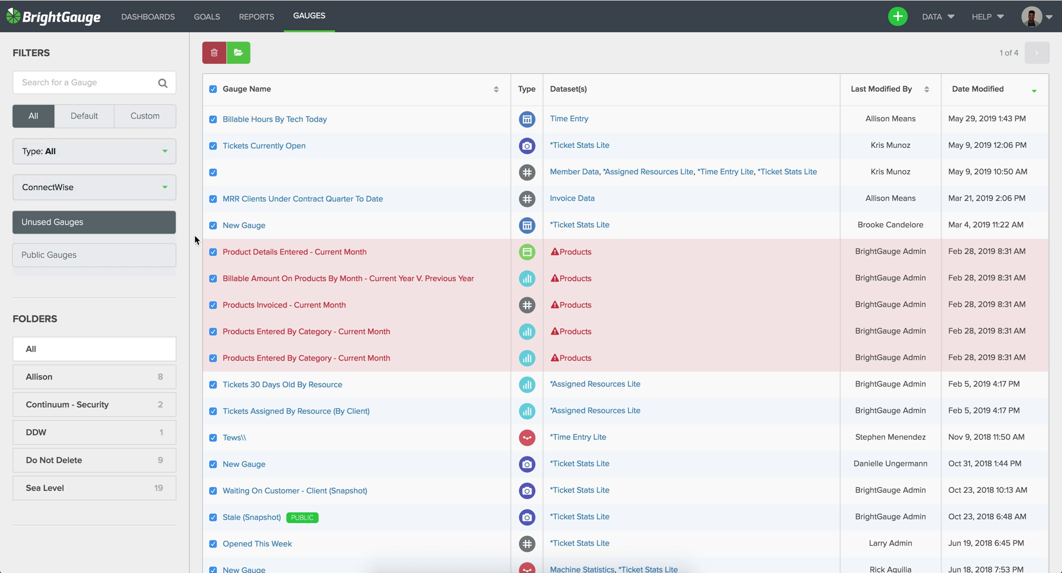
{"action": "scroll", "coordinate": [194, 235], "scroll_direction": "down", "scroll_amount": 7}
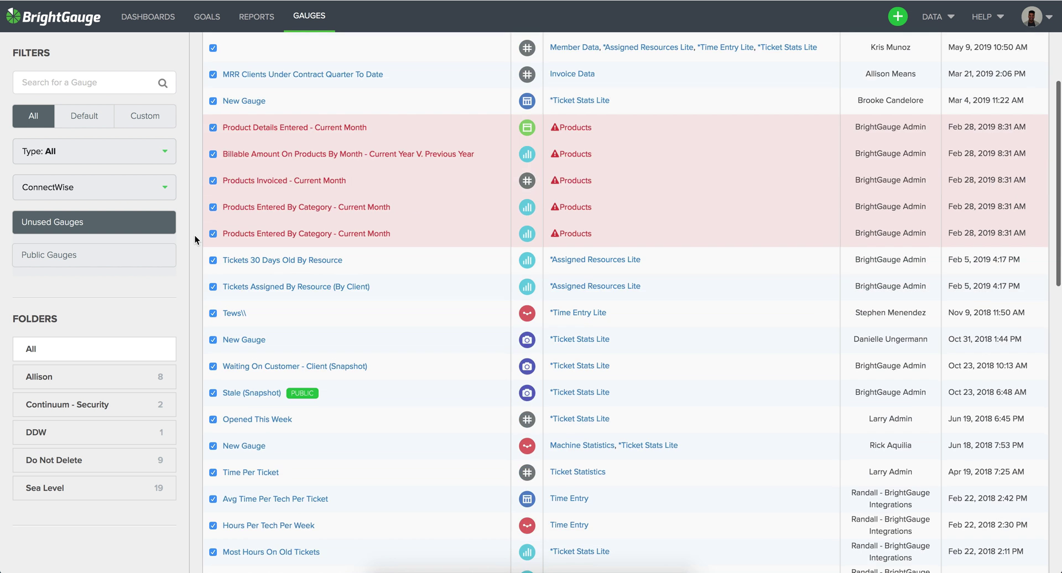
{"action": "scroll", "coordinate": [275, 286], "scroll_direction": "down", "scroll_amount": 6}
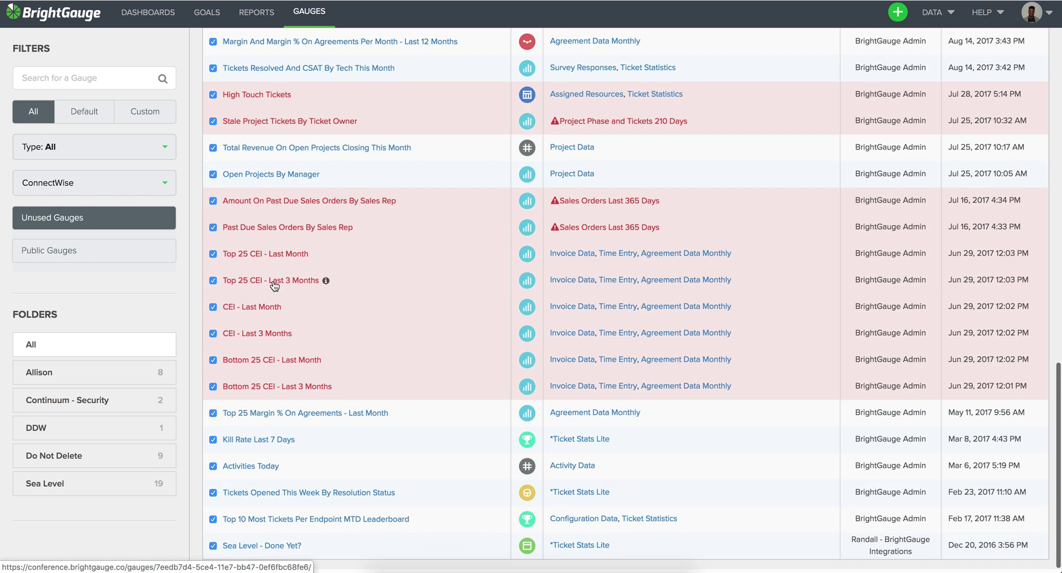
{"action": "scroll", "coordinate": [274, 286], "scroll_direction": "up", "scroll_amount": 15}
{"action": "scroll", "coordinate": [275, 286], "scroll_direction": "down", "scroll_amount": 1}
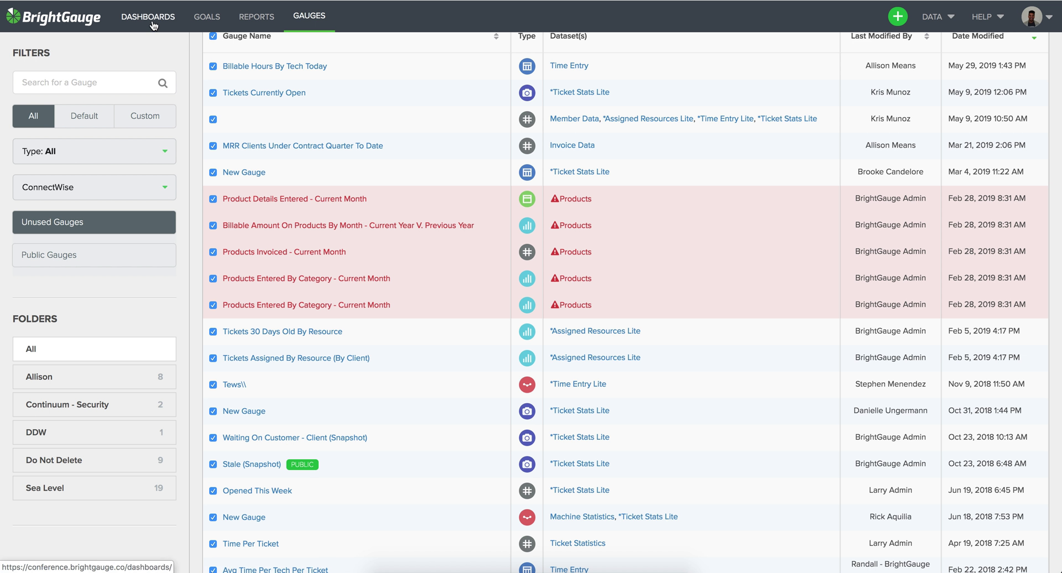
{"action": "scroll", "coordinate": [492, 130], "scroll_direction": "up", "scroll_amount": 1}
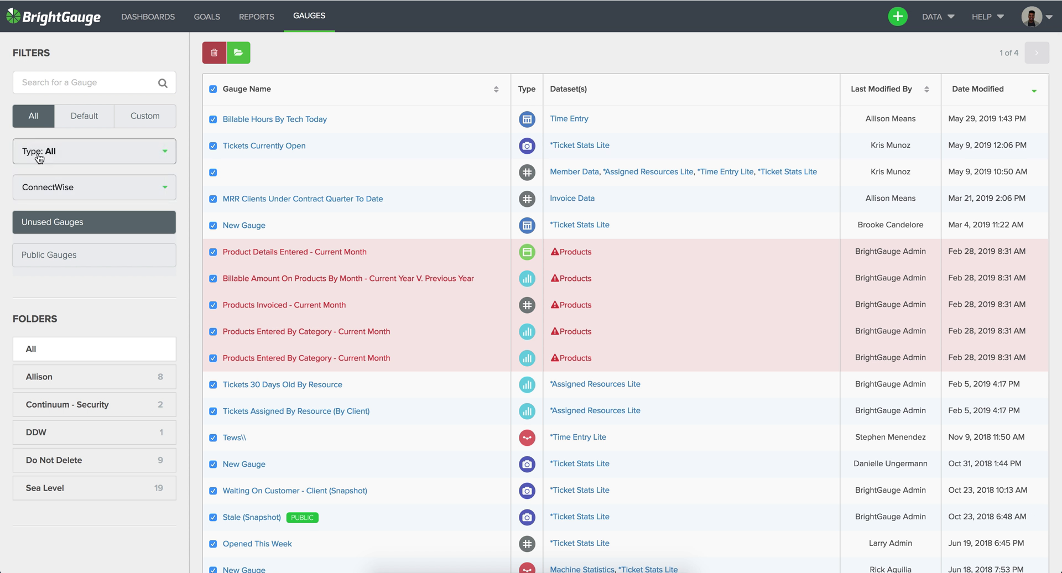
- Turn off the Unused Gauges filter and open Billable Hours By Tech MTD in Gauge Builder
{"action": "left_click", "coordinate": [72, 223]}
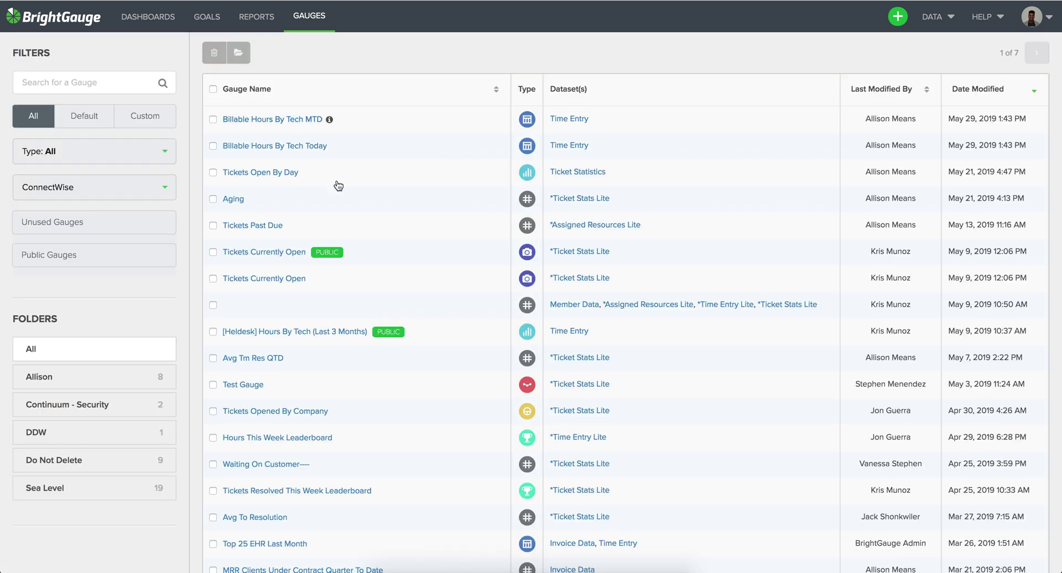
{"action": "mouse_move", "coordinate": [315, 169]}
{"action": "left_click", "coordinate": [271, 119]}
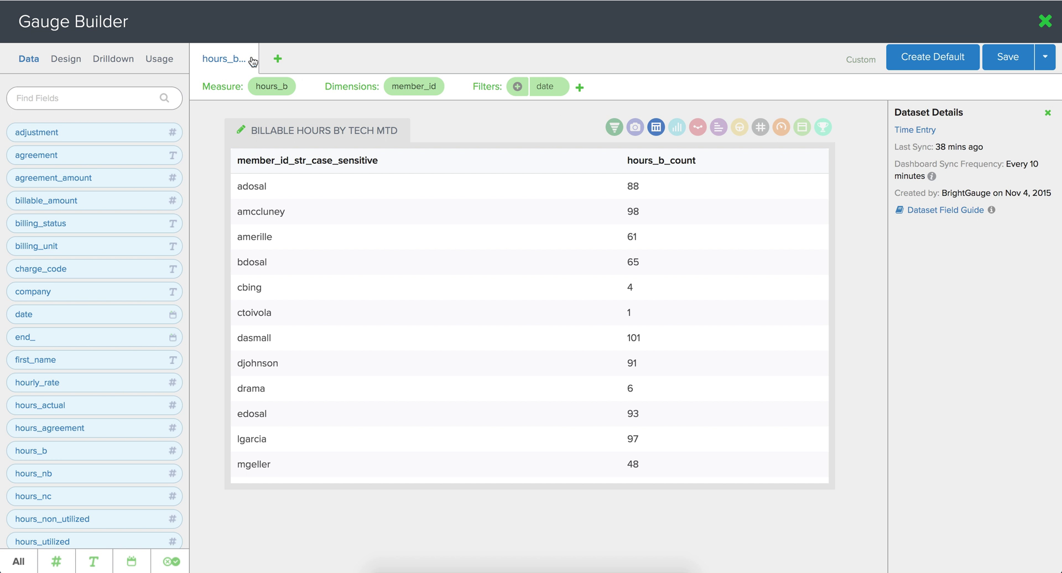
- Switch the hours_b layer to the DDW Time Entry dataset from the DDW Dropbox datasource
{"action": "left_click", "coordinate": [235, 61]}
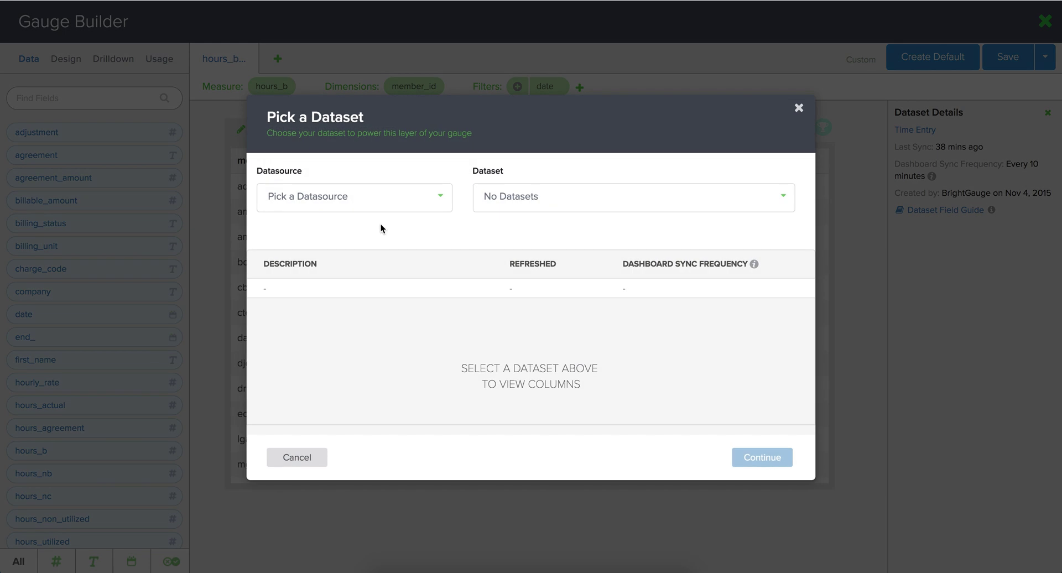
{"action": "left_click", "coordinate": [386, 200]}
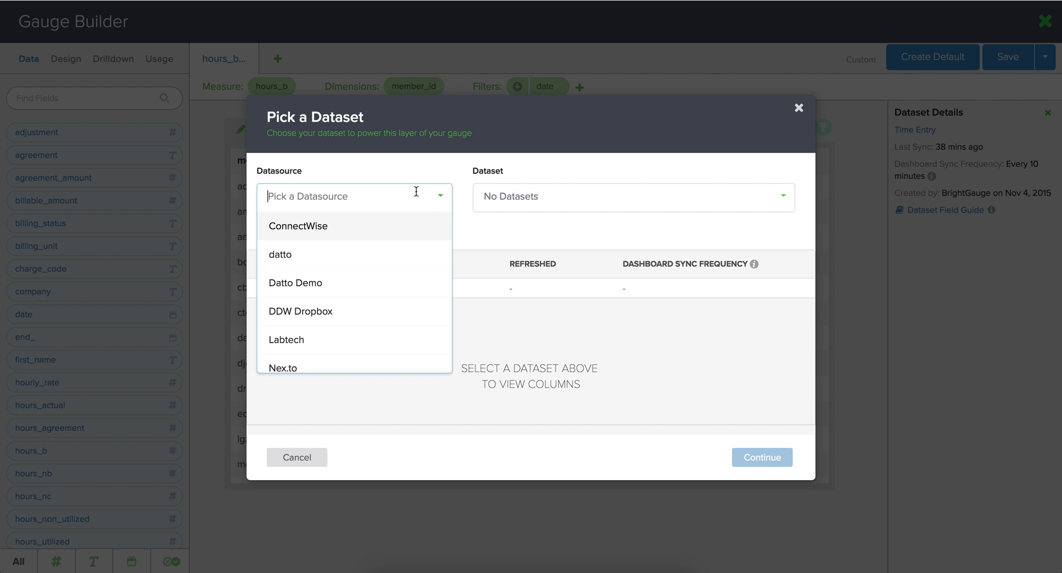
{"action": "left_click", "coordinate": [375, 311]}
{"action": "left_click", "coordinate": [507, 197]}
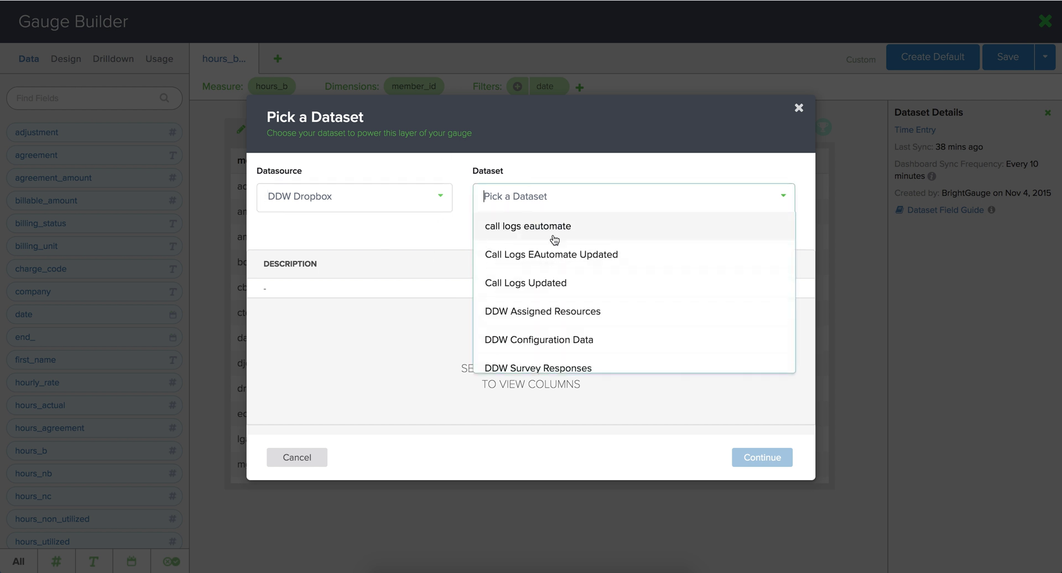
{"action": "scroll", "coordinate": [599, 322], "scroll_direction": "down", "scroll_amount": 3}
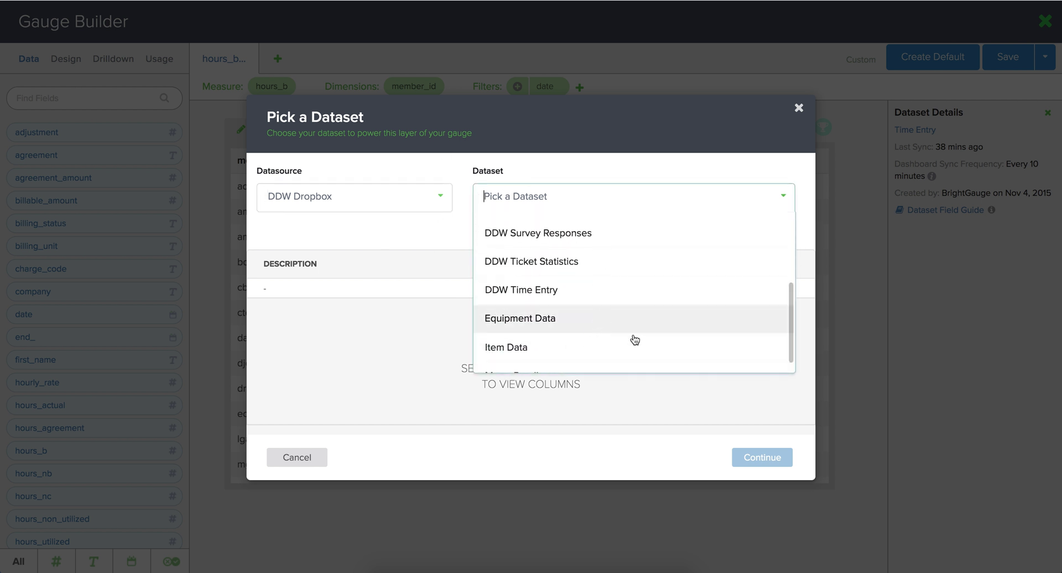
{"action": "left_click", "coordinate": [568, 296]}
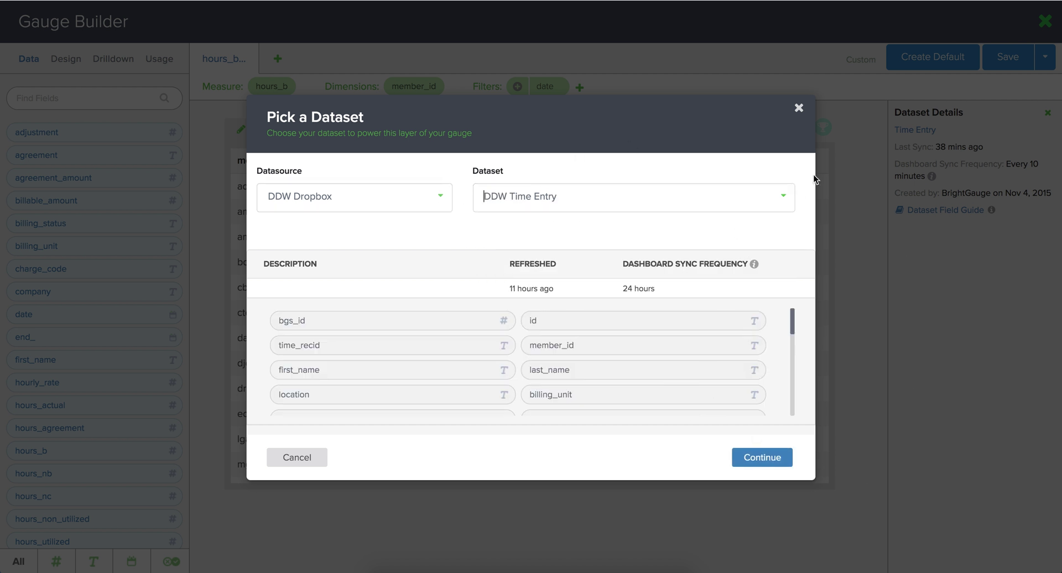
{"action": "left_click", "coordinate": [783, 461]}
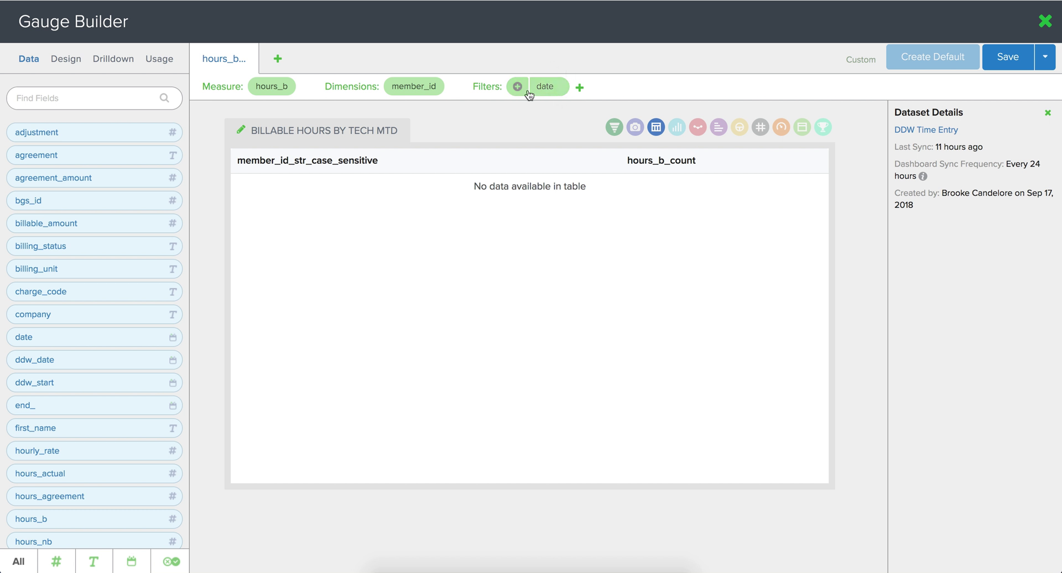
- Remove the gauge's existing date filter
{"action": "scroll", "coordinate": [2, 355], "scroll_direction": "down", "scroll_amount": 3}
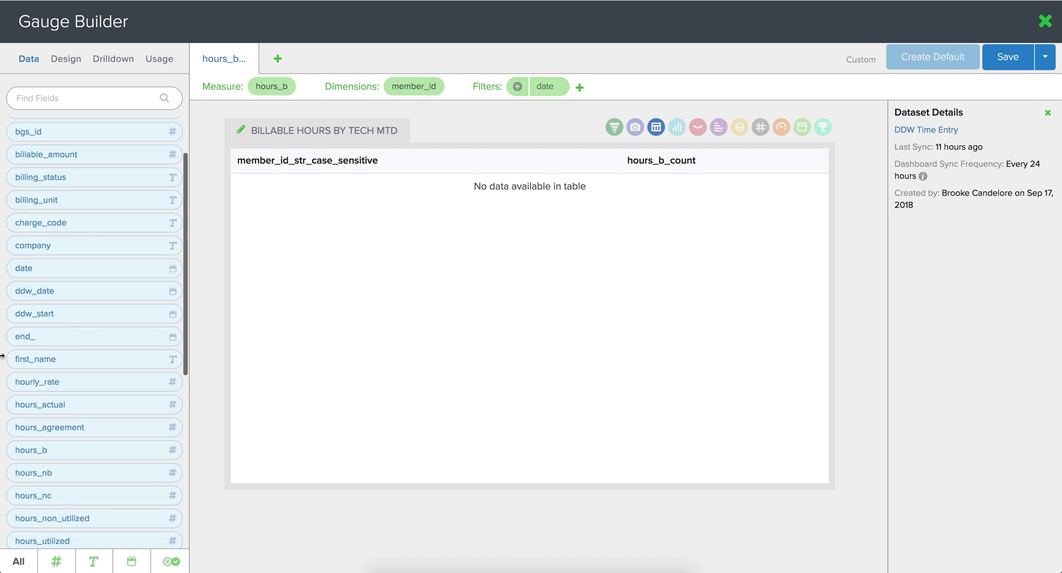
{"action": "scroll", "coordinate": [29, 380], "scroll_direction": "down", "scroll_amount": 6}
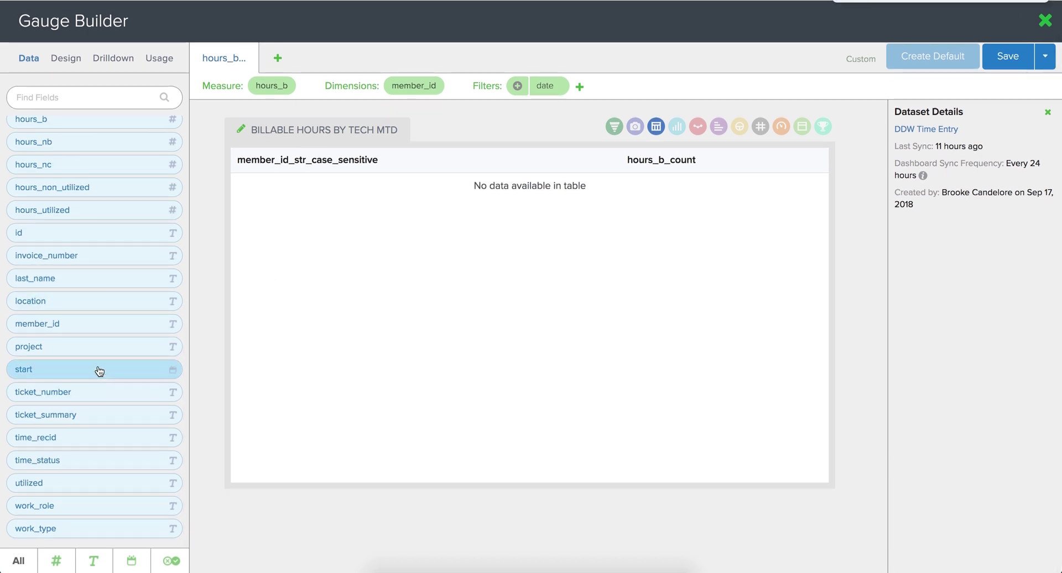
{"action": "left_click", "coordinate": [545, 91]}
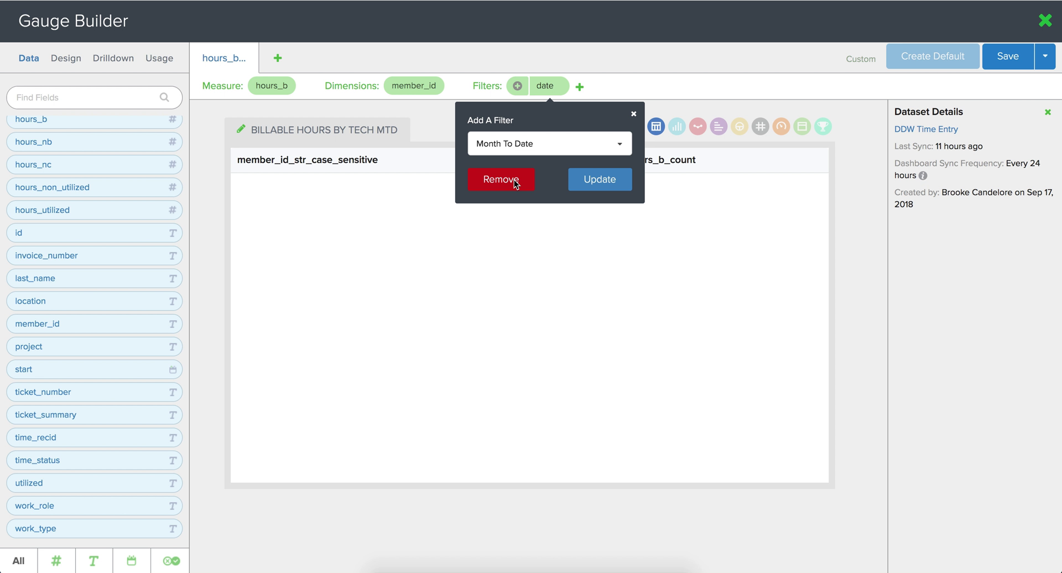
{"action": "left_click", "coordinate": [514, 183]}
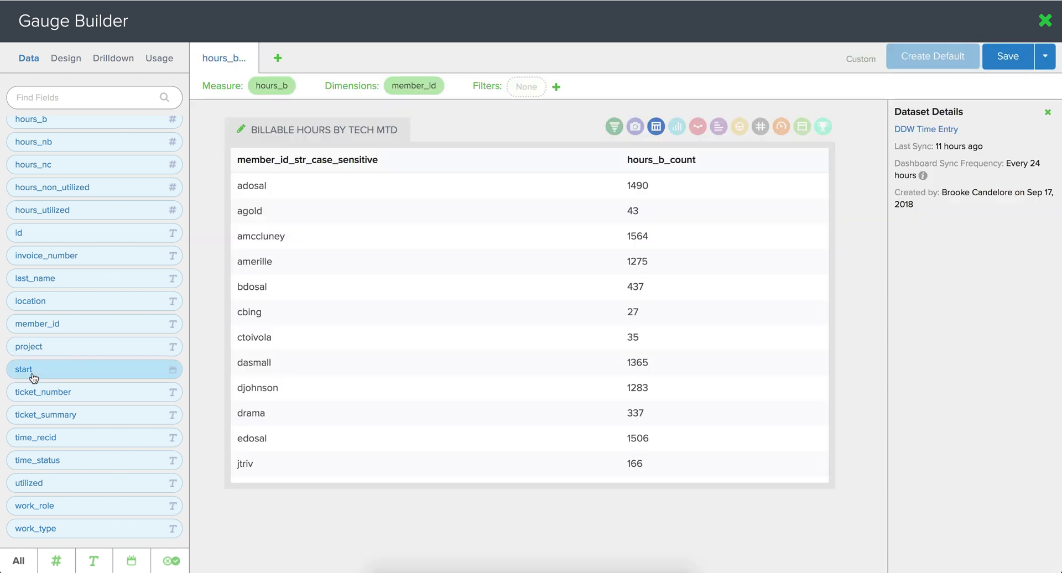
- Add a Month To Date filter on the start field, then view the Drilldown settings
{"action": "left_click_drag", "start_coordinate": [31, 373], "coordinate": [587, 94]}
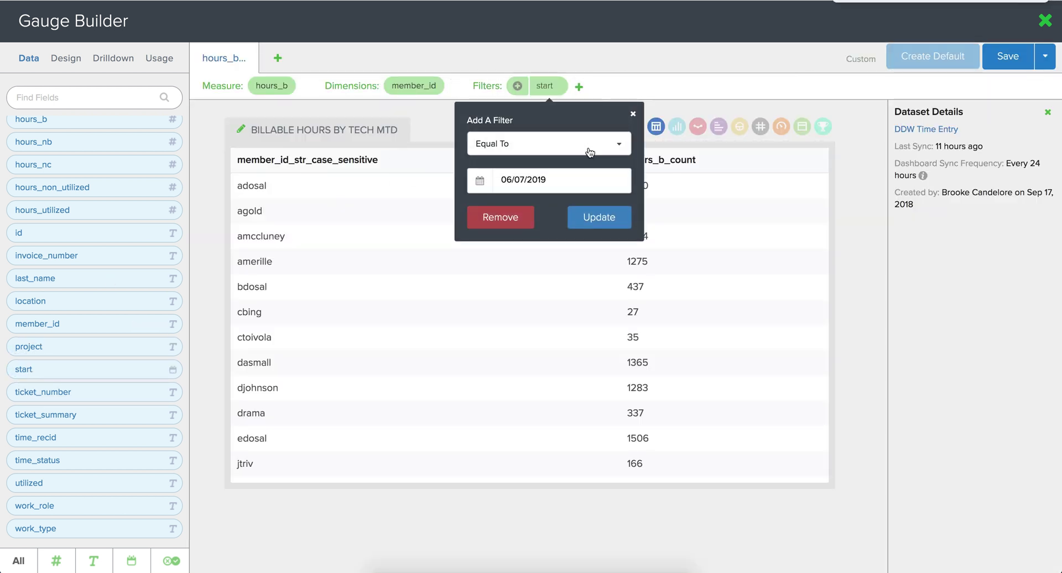
{"action": "left_click", "coordinate": [619, 145]}
{"action": "type", "text": "month"}
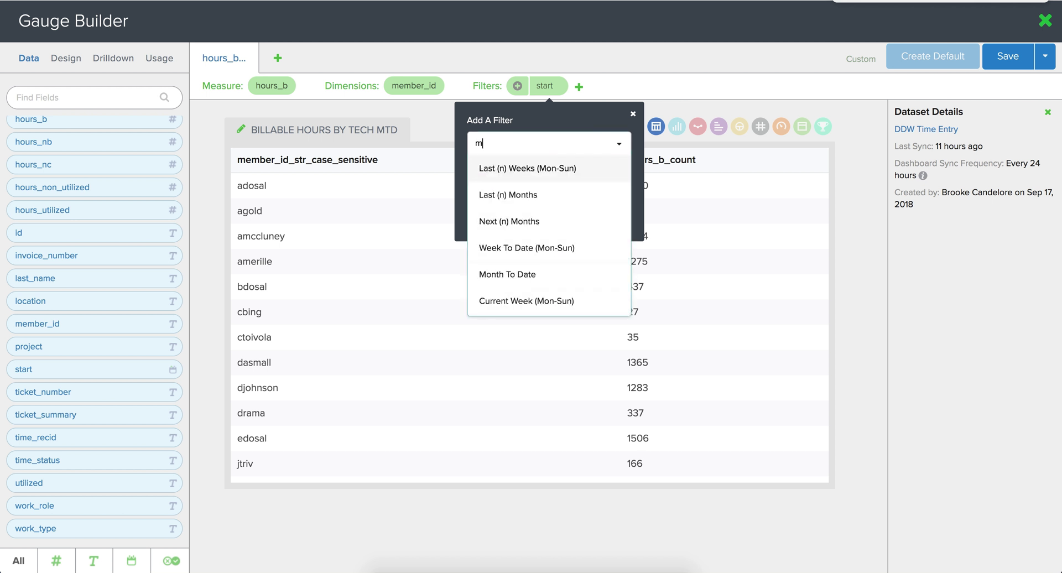
{"action": "left_click", "coordinate": [523, 222]}
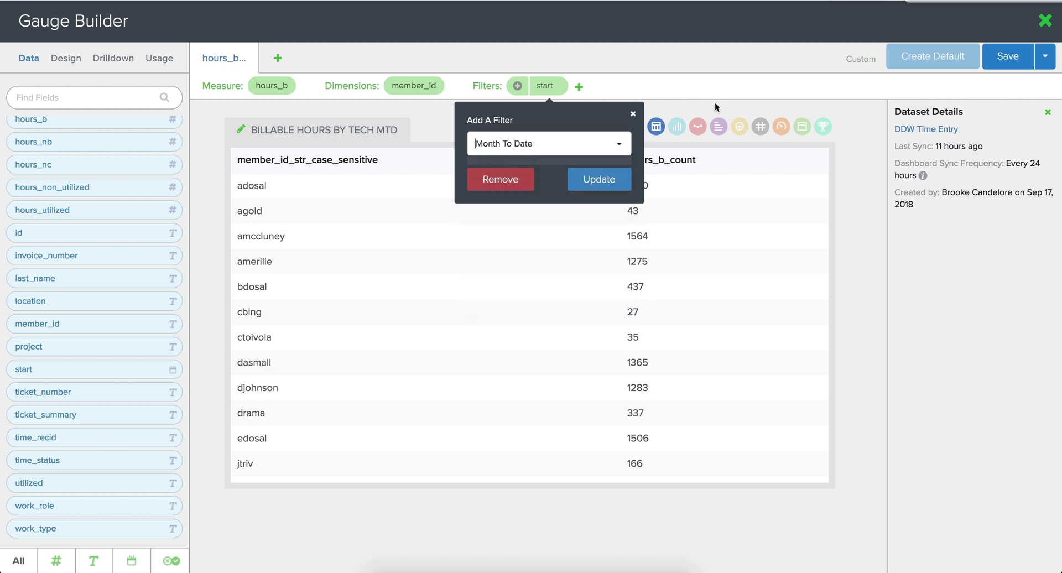
{"action": "left_click", "coordinate": [592, 241]}
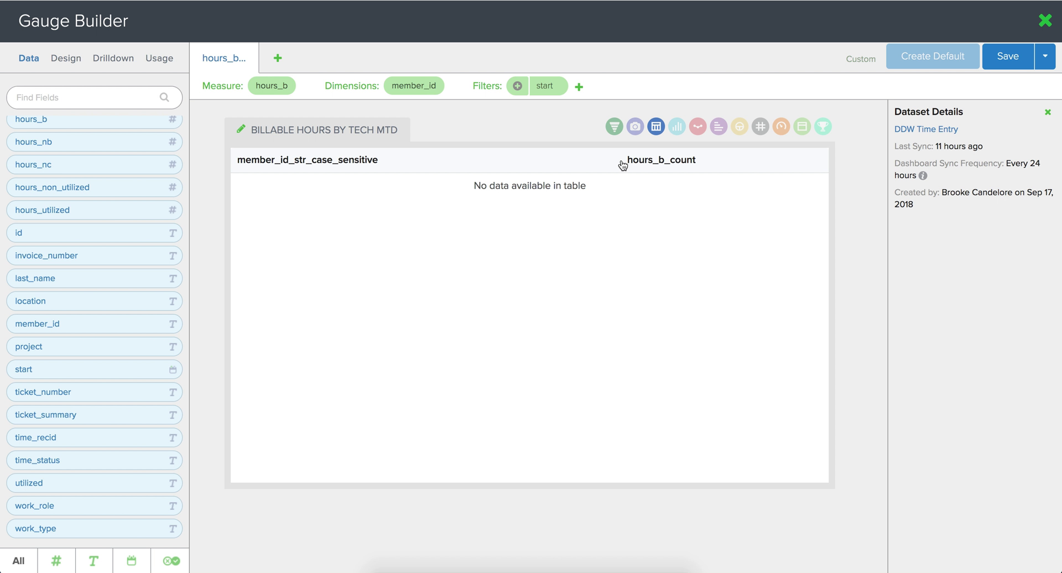
{"action": "left_click", "coordinate": [115, 59]}
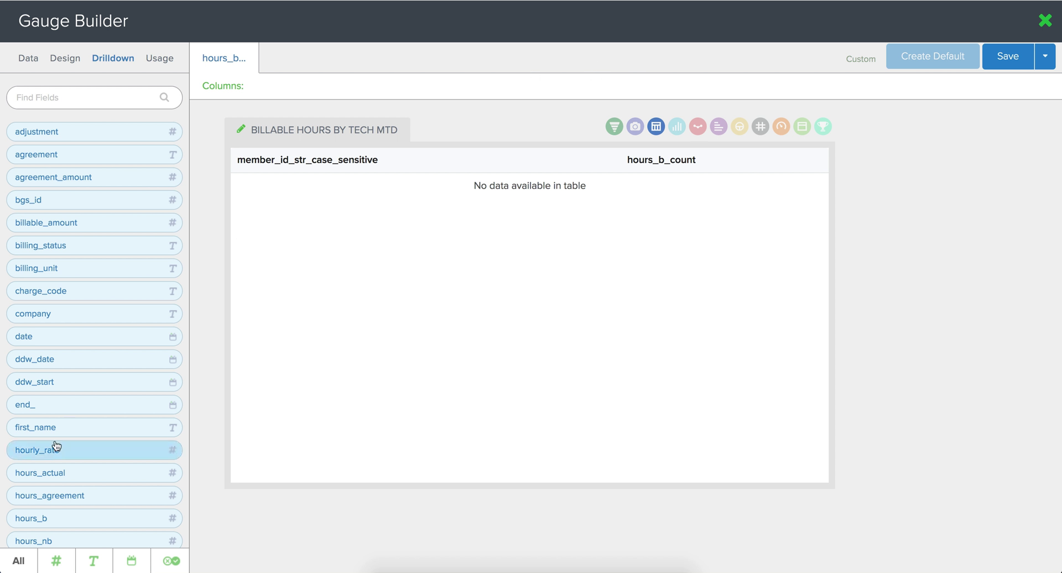
- Close Gauge Builder, confirming Leave in the browser's Leave site? prompt
{"action": "scroll", "coordinate": [55, 445], "scroll_direction": "down", "scroll_amount": 7}
{"action": "scroll", "coordinate": [55, 442], "scroll_direction": "up", "scroll_amount": 7}
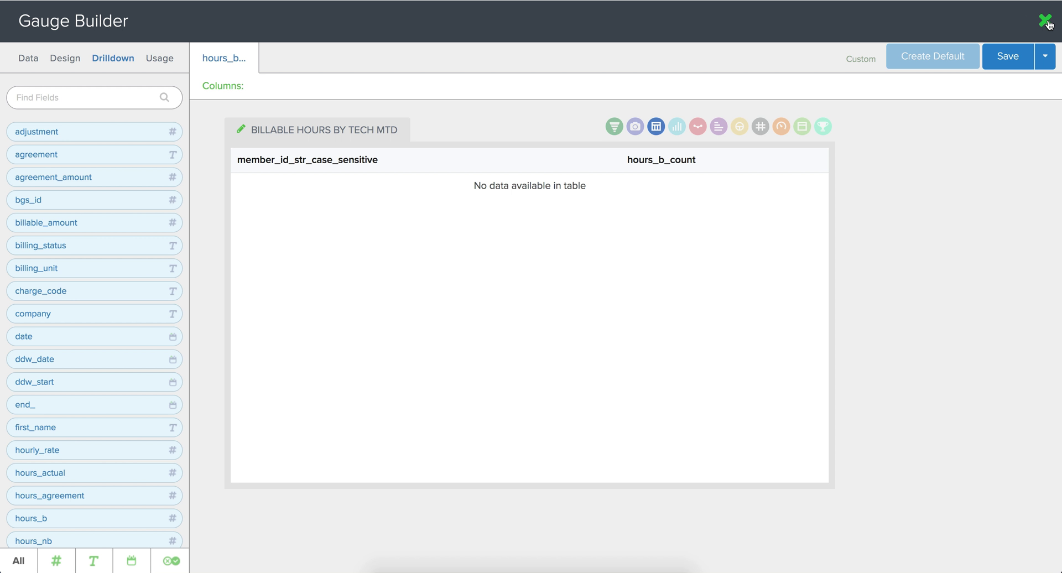
{"action": "left_click", "coordinate": [1045, 21]}
{"action": "left_click", "coordinate": [632, 159]}
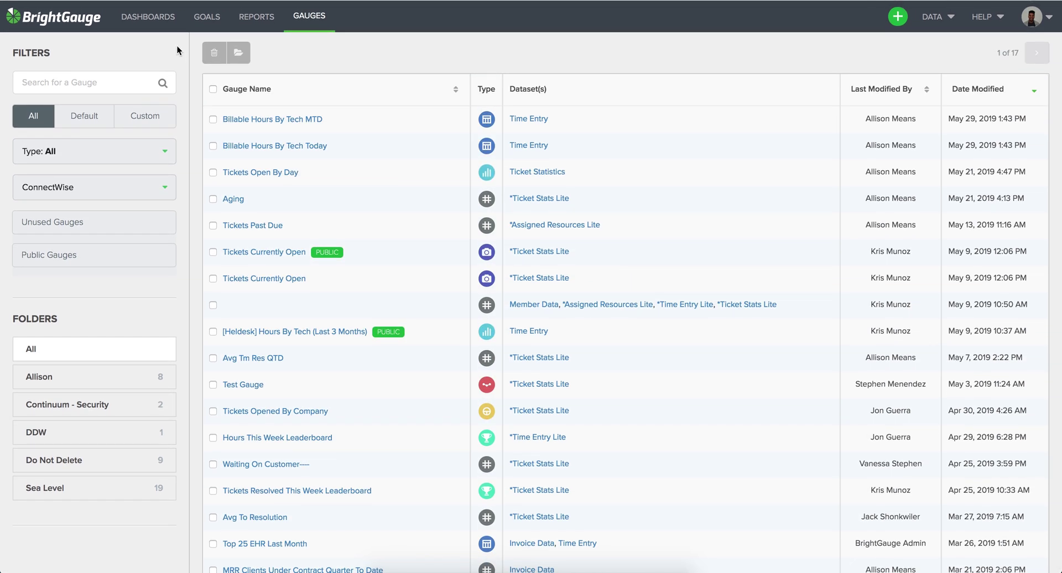
- Go to Client Mappings from the DATA menu to see each client's datasource and recipient counts
{"action": "left_click", "coordinate": [288, 47]}
{"action": "left_click", "coordinate": [940, 18]}
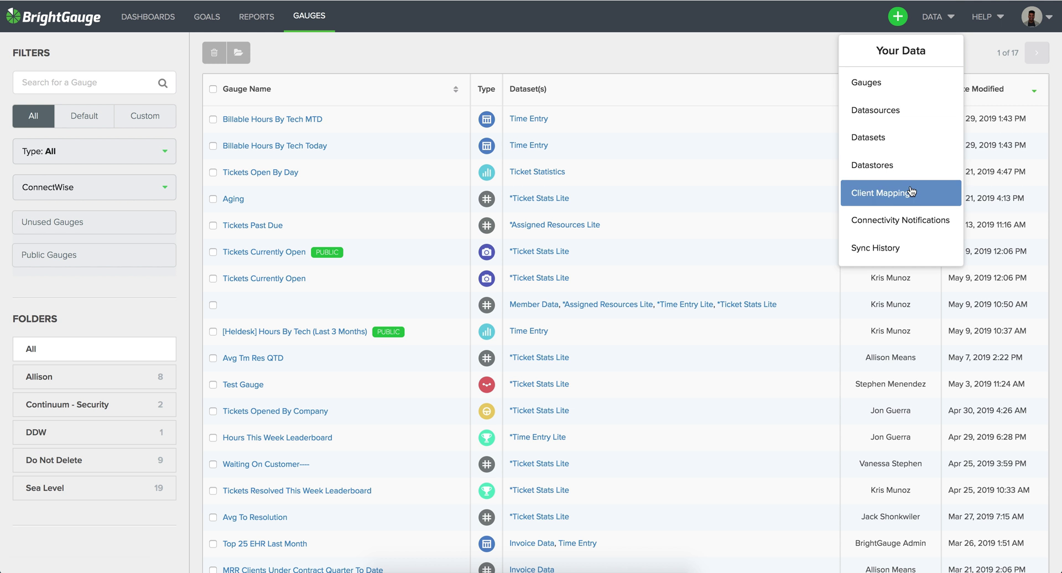
{"action": "left_click", "coordinate": [910, 192]}
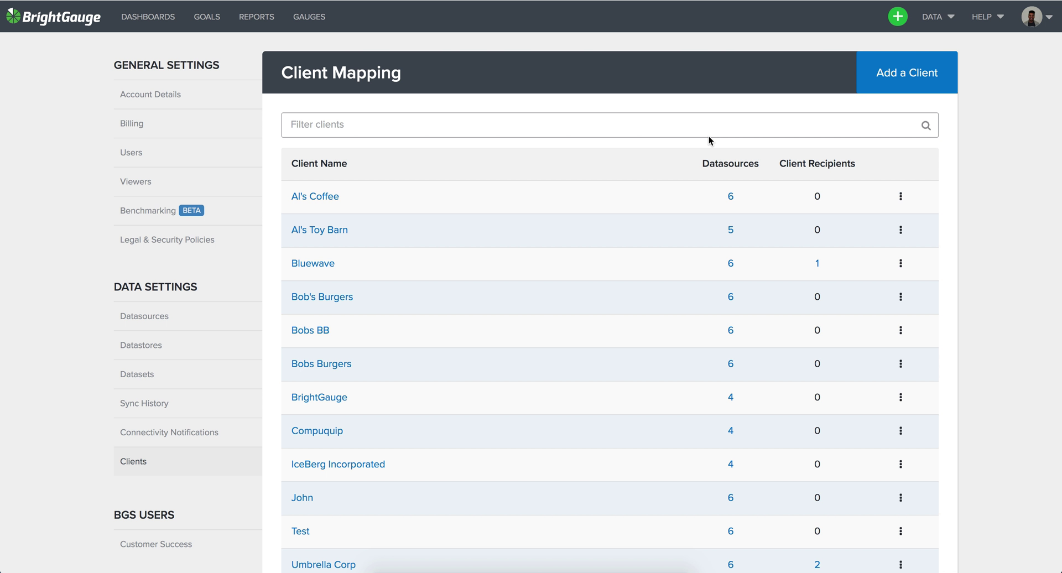
{"action": "left_click", "coordinate": [730, 198]}
{"action": "scroll", "coordinate": [368, 317], "scroll_direction": "down", "scroll_amount": 5}
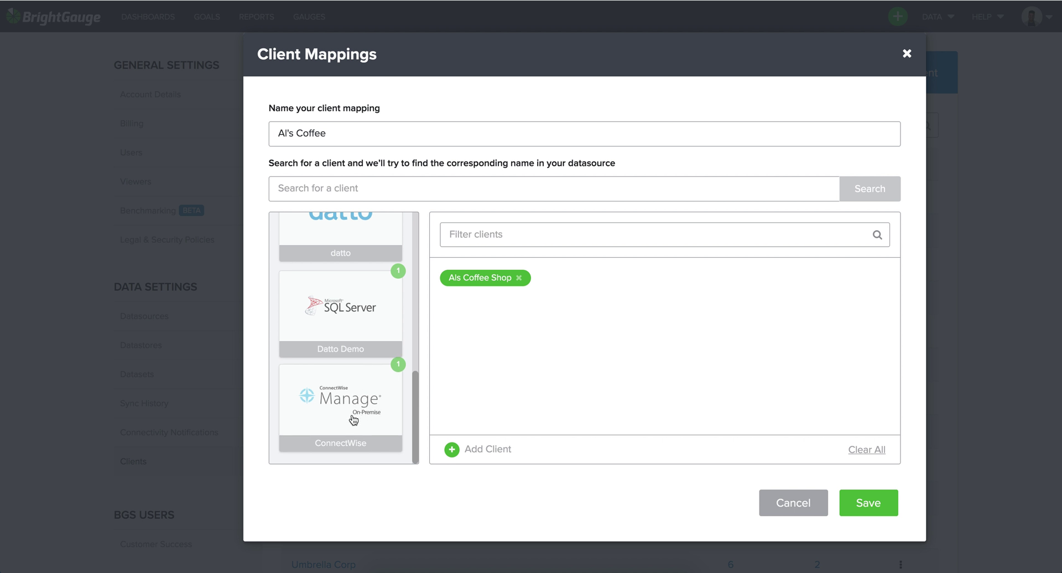
{"action": "left_click", "coordinate": [378, 417]}
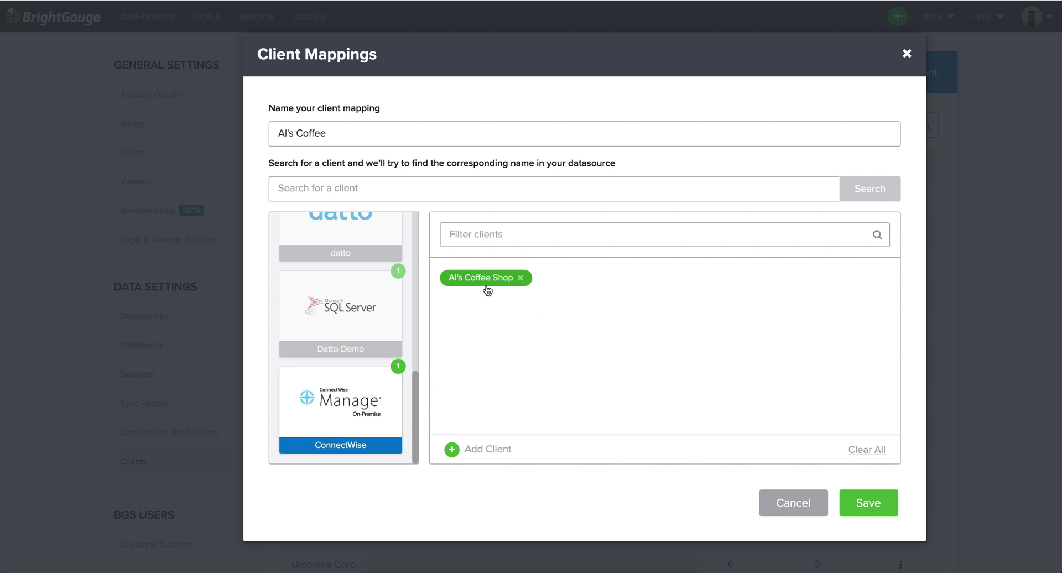
{"action": "scroll", "coordinate": [387, 348], "scroll_direction": "up", "scroll_amount": 5}
{"action": "scroll", "coordinate": [387, 338], "scroll_direction": "up", "scroll_amount": 1}
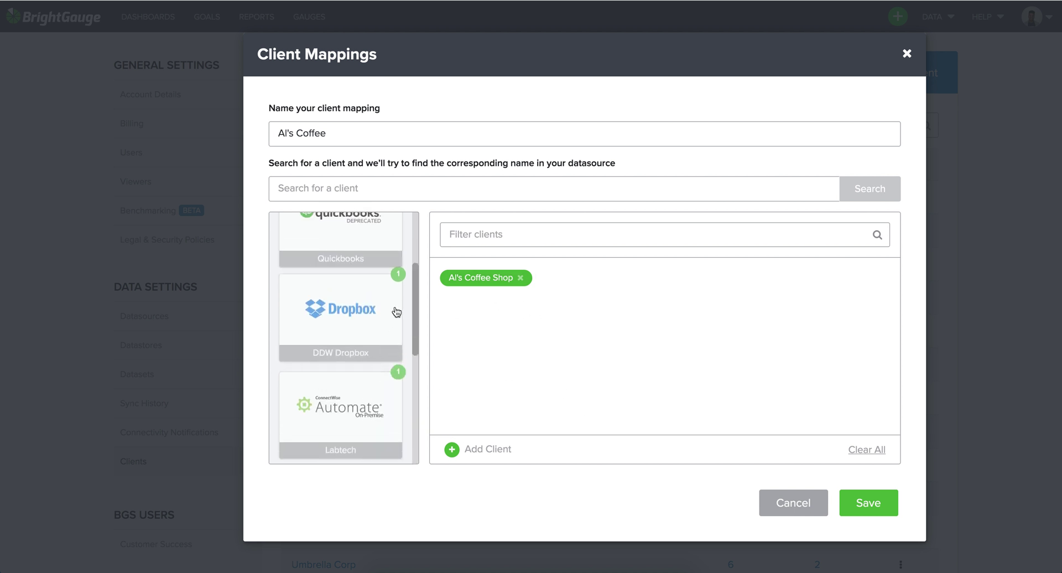
{"action": "left_click", "coordinate": [392, 326]}
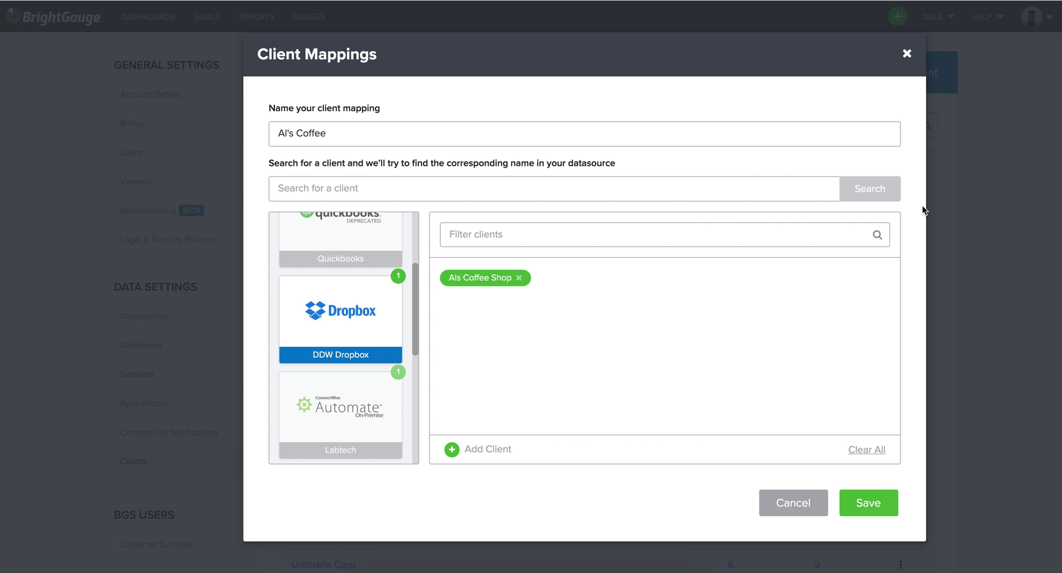
{"action": "left_click", "coordinate": [970, 195]}
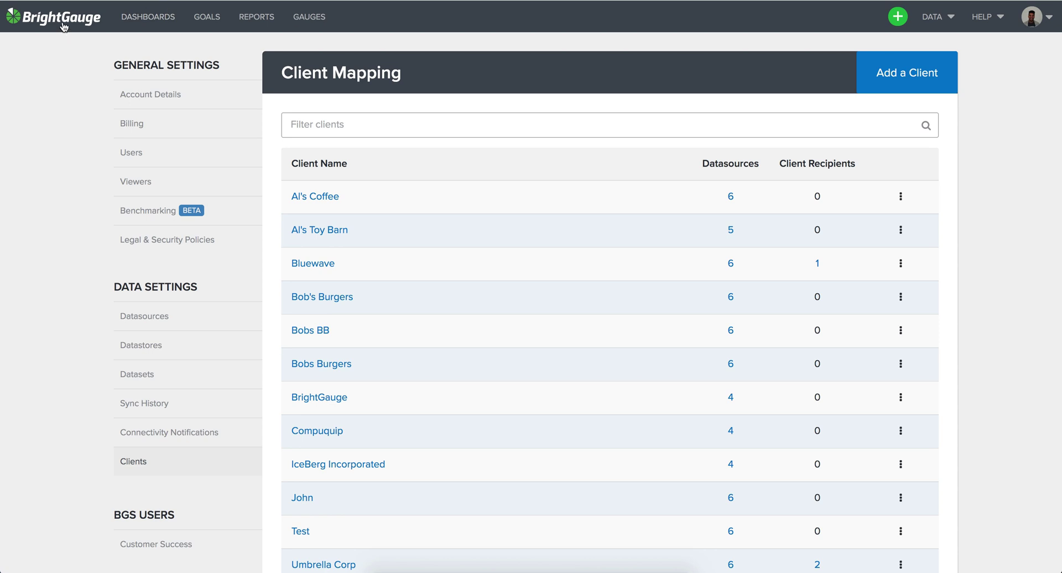